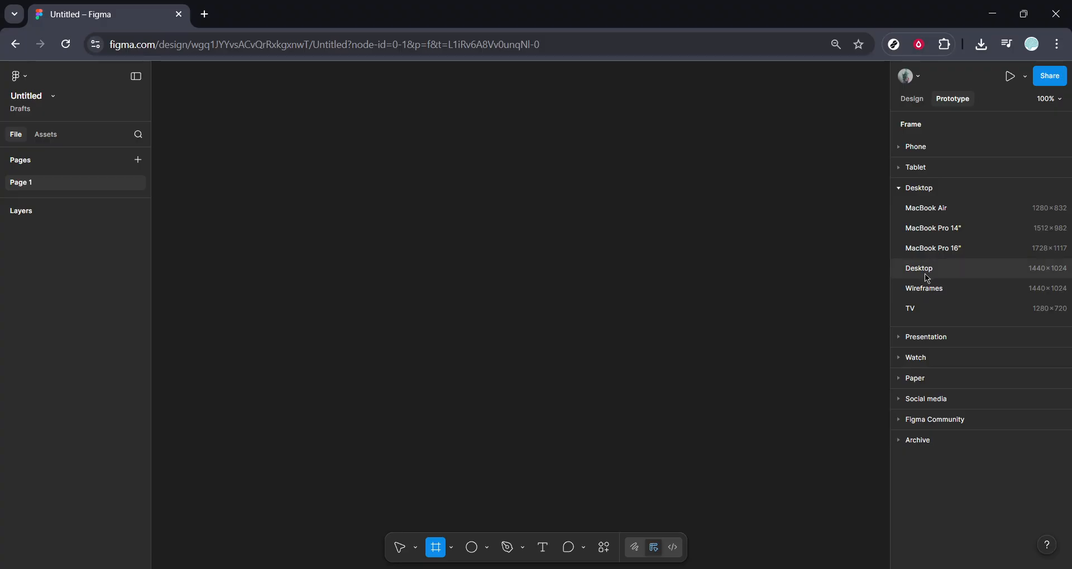
Create a Desktop frame of 1440 × 1024 and place the dark smartphone photo in it.
click(920, 268)
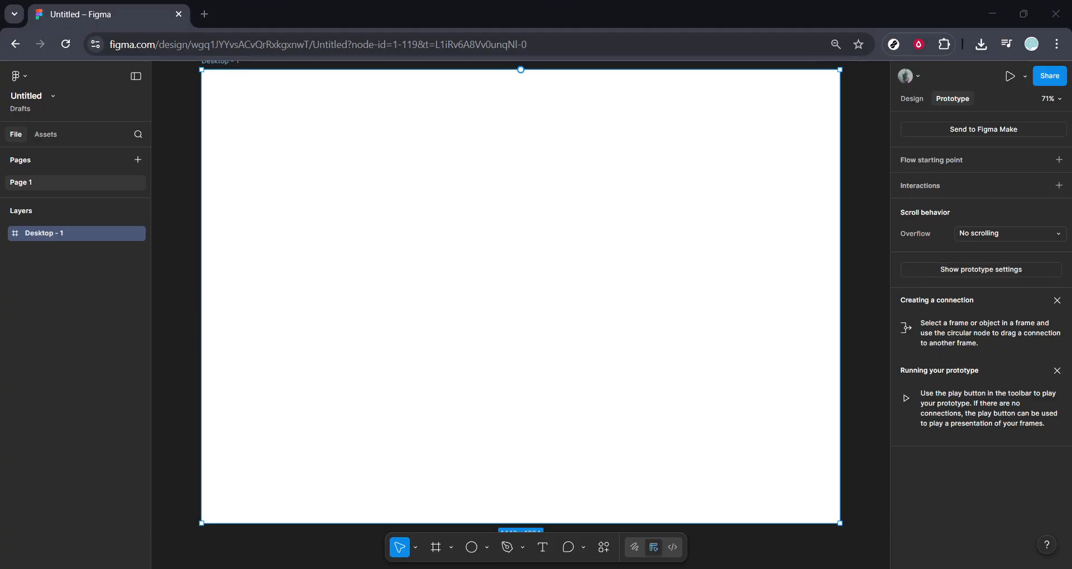
drag(223, 566, 462, 254)
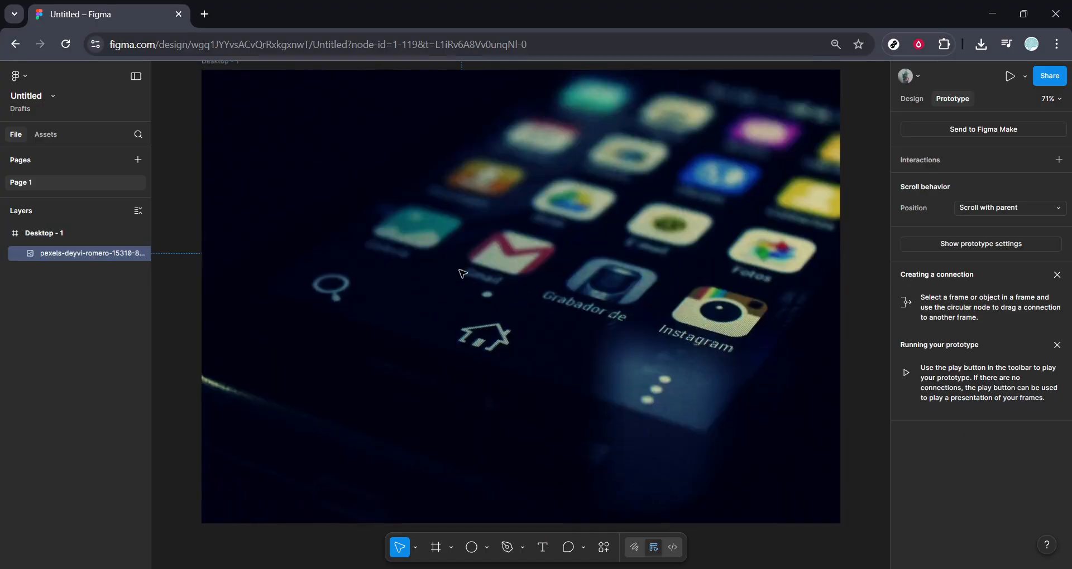
Scale the photo down to about 1306 × 871 and position it inside the Desktop frame with a white margin around it.
scroll(393, 333, up, 3)
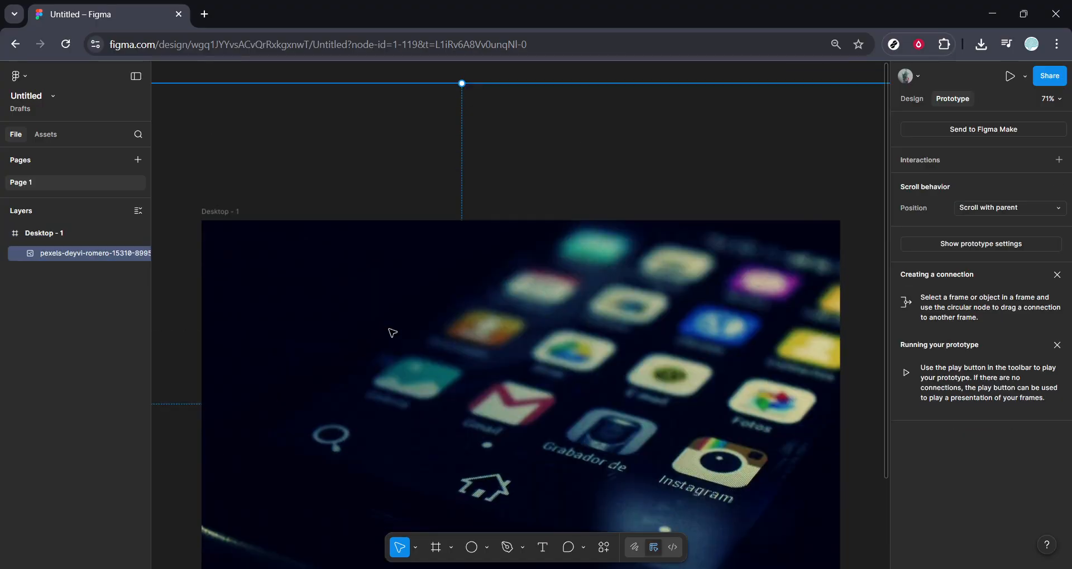
scroll(393, 333, down, 5)
scroll(393, 333, up, 4)
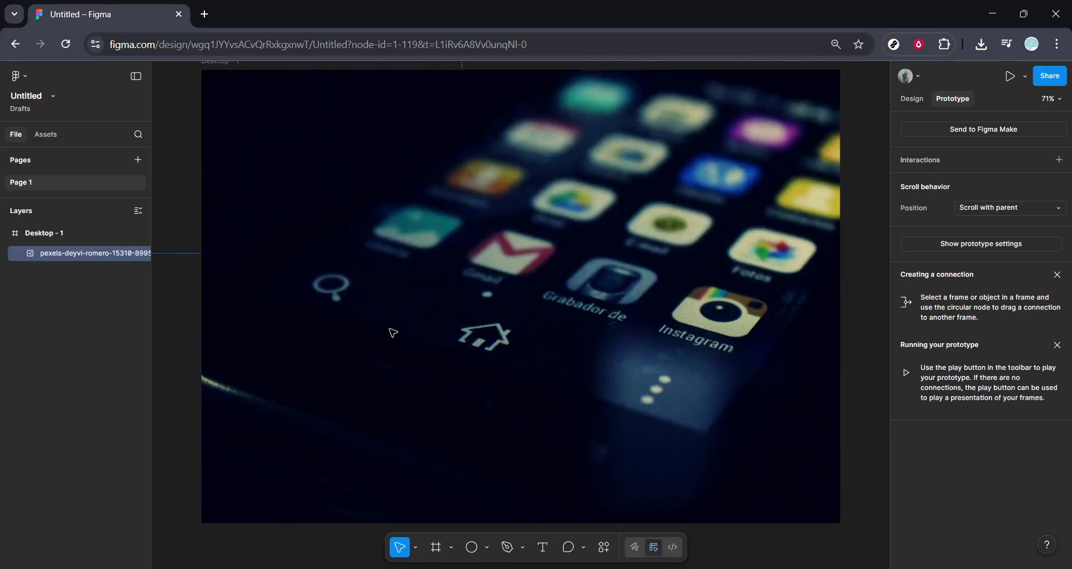
scroll(393, 334, down, 5)
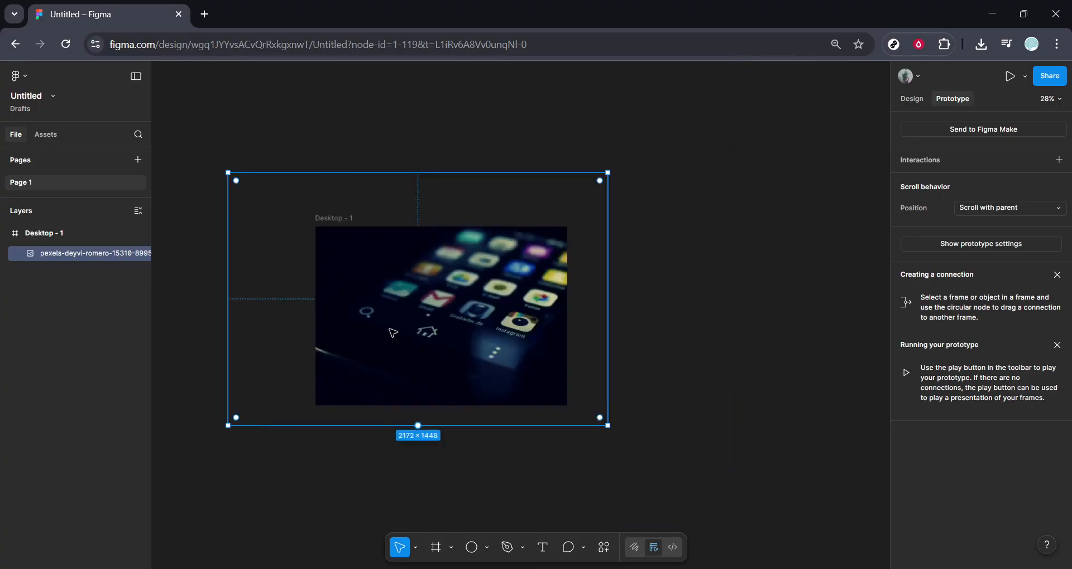
drag(262, 405, 385, 330)
drag(445, 296, 404, 349)
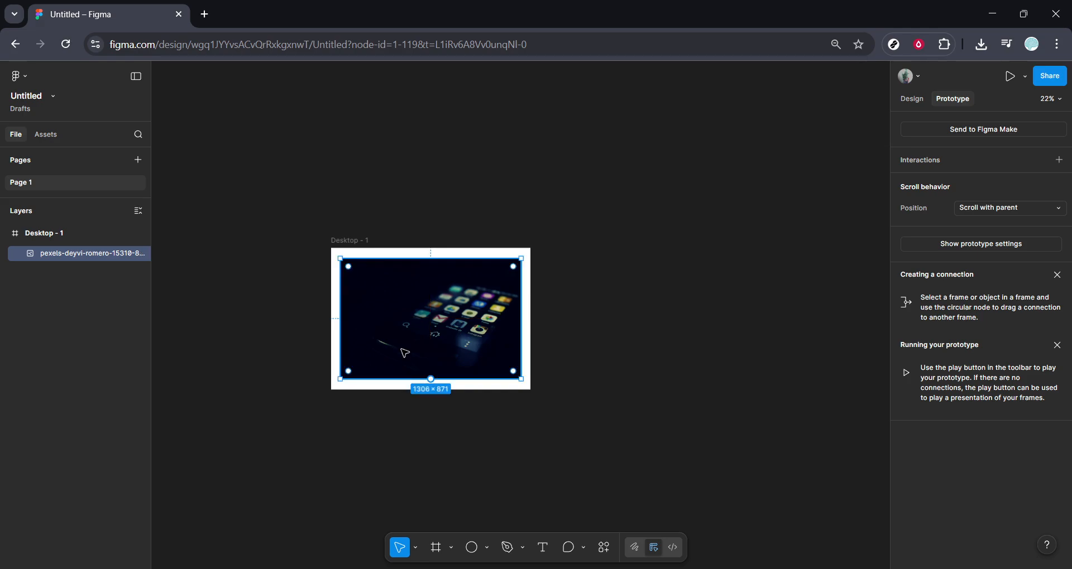
Draw an ellipse over the photo's lower-right corner and resize it to a near circle of about 174 × 164.
scroll(404, 349, up, 5)
scroll(408, 353, down, 3)
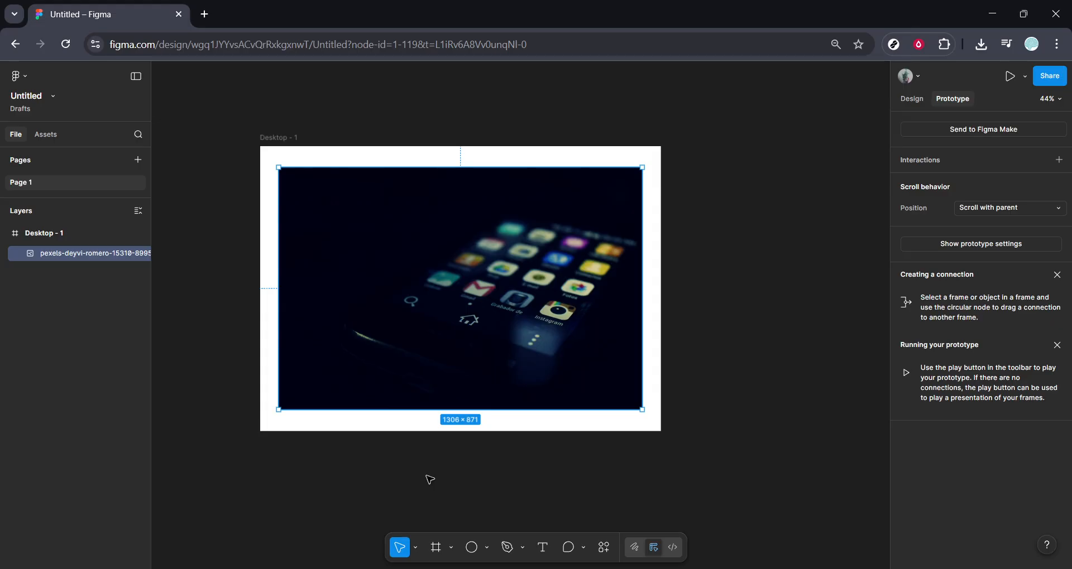
click(471, 547)
drag(631, 369, 599, 392)
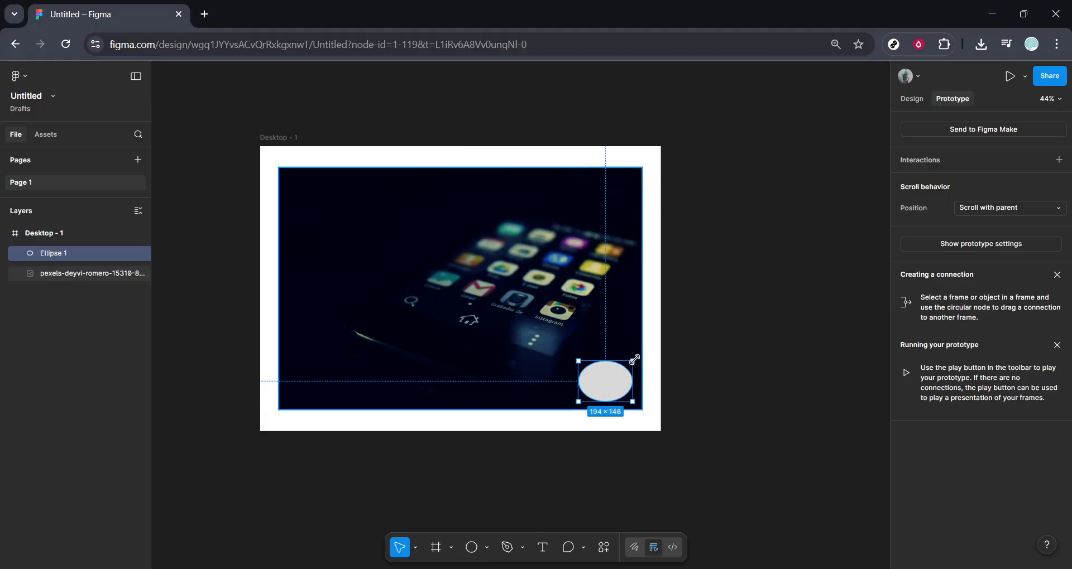
drag(633, 361, 627, 354)
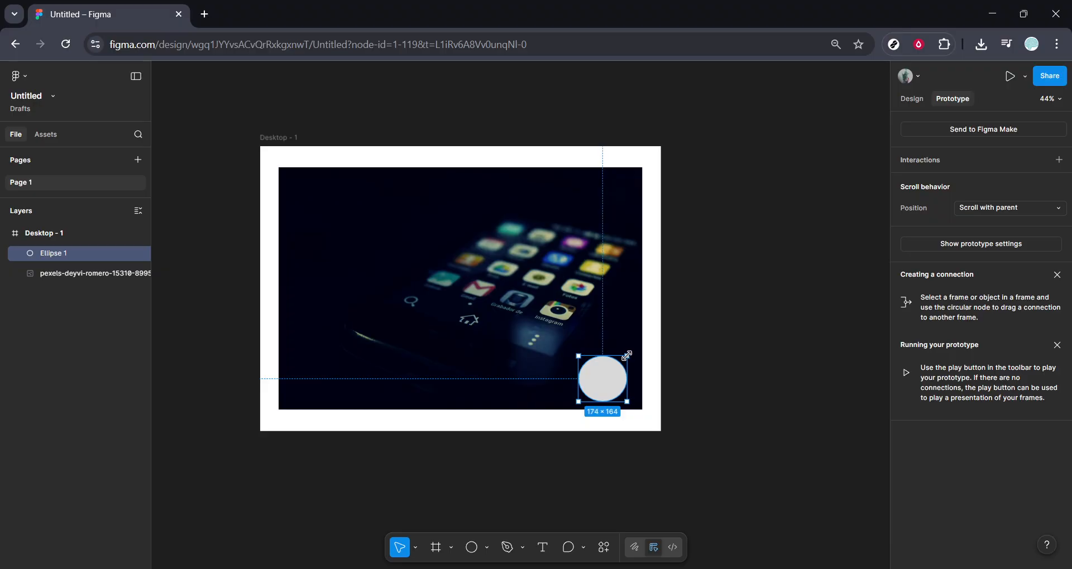
Add a text layer reading "Like" on the canvas, outside the Desktop frame to its right.
click(539, 549)
click(734, 244)
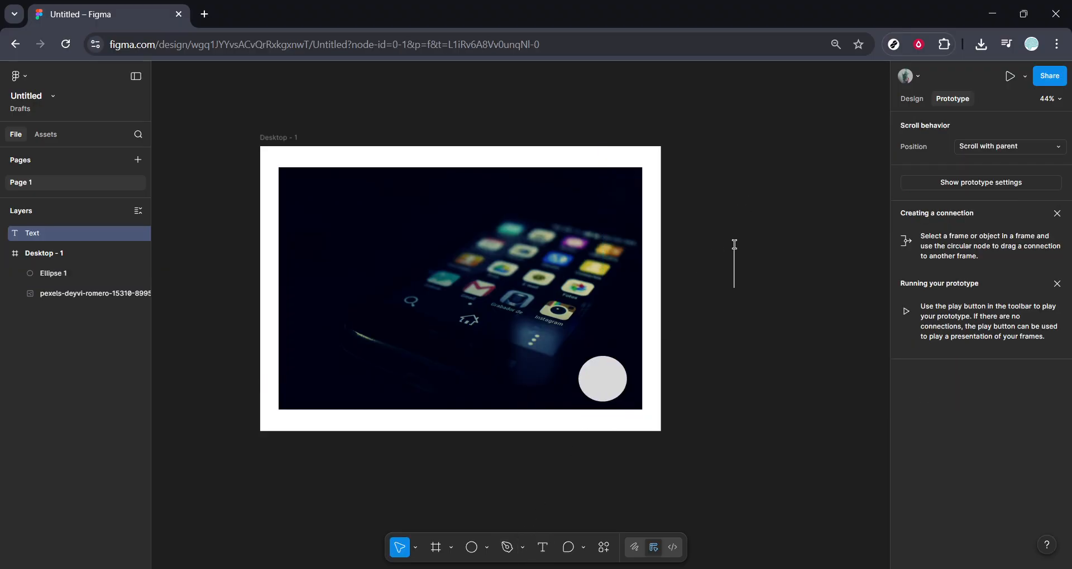
text(Like)
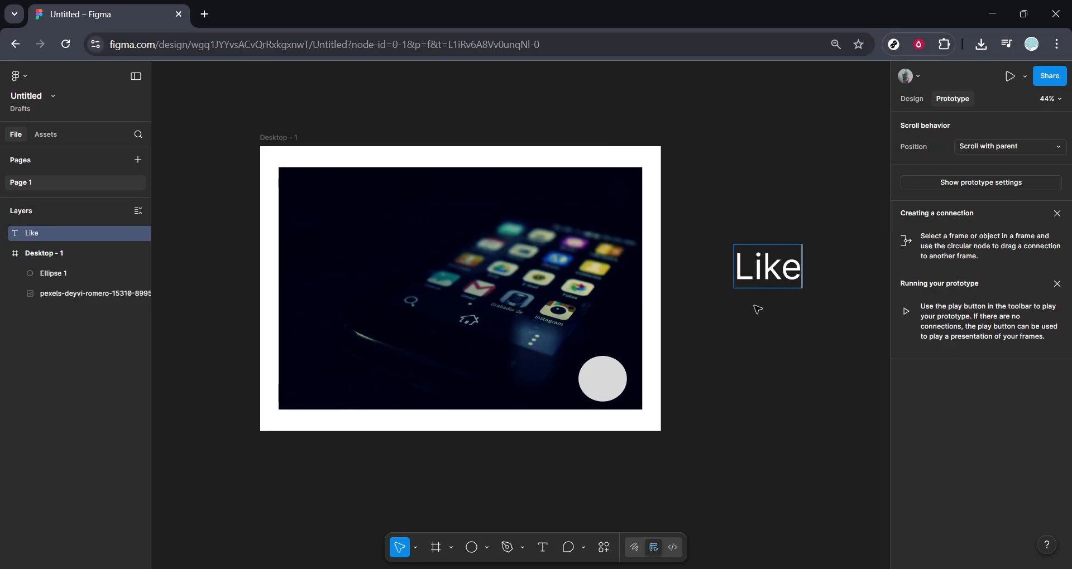
key(Escape)
key(Escape)
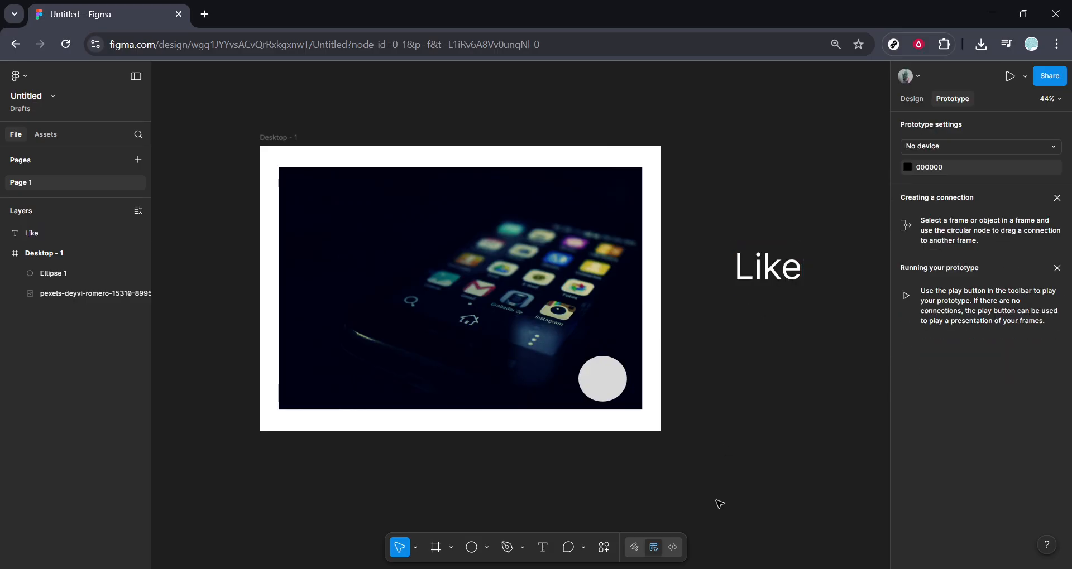
Try to connect the circle to the Like text with a prototype connection.
click(913, 99)
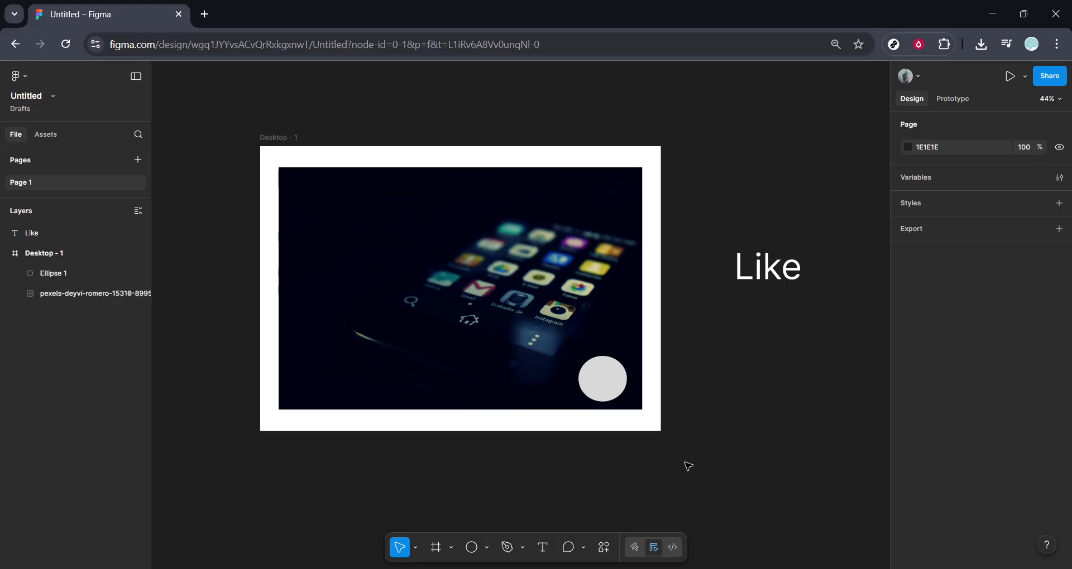
click(611, 385)
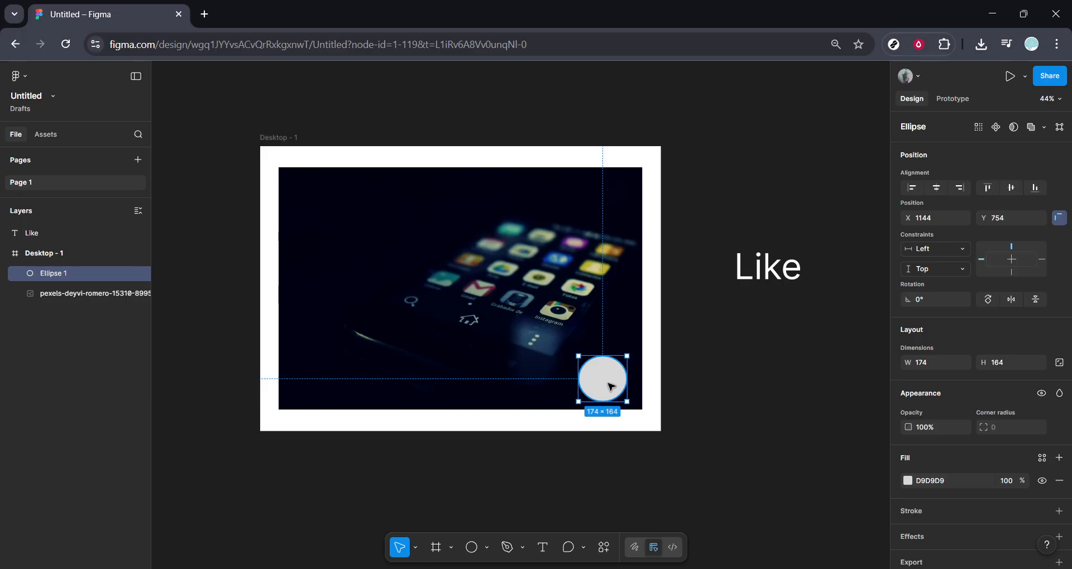
click(948, 99)
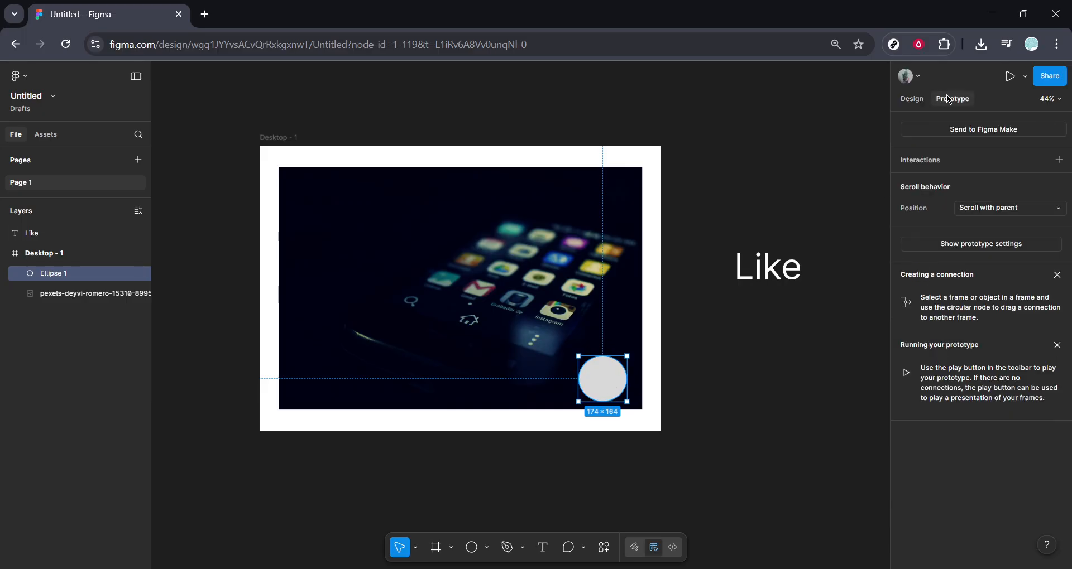
mouse_move(629, 382)
drag(627, 379, 760, 270)
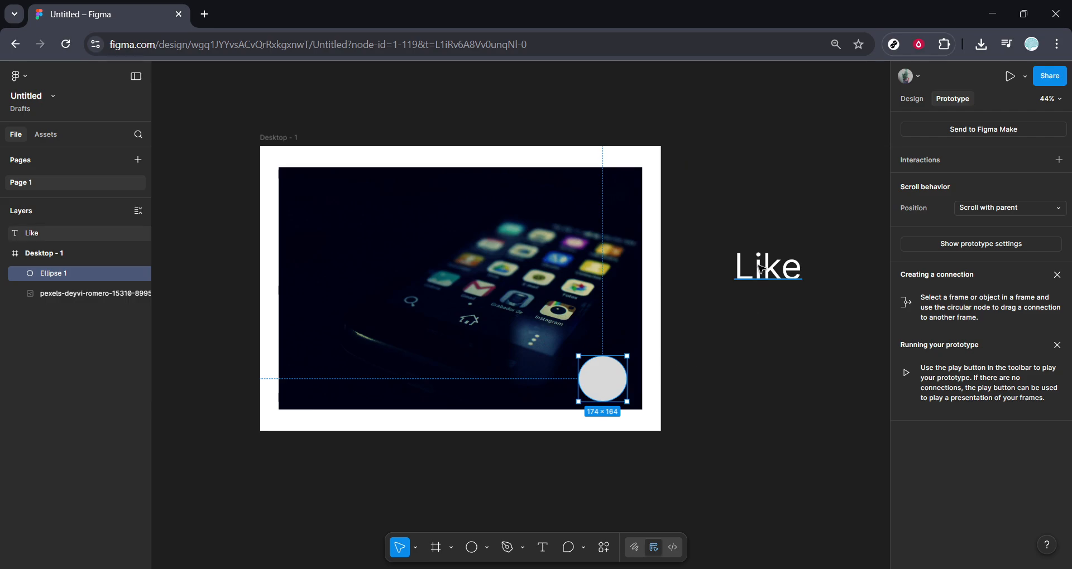
Wrap the Like text in a frame by adding auto layout to it.
click(757, 267)
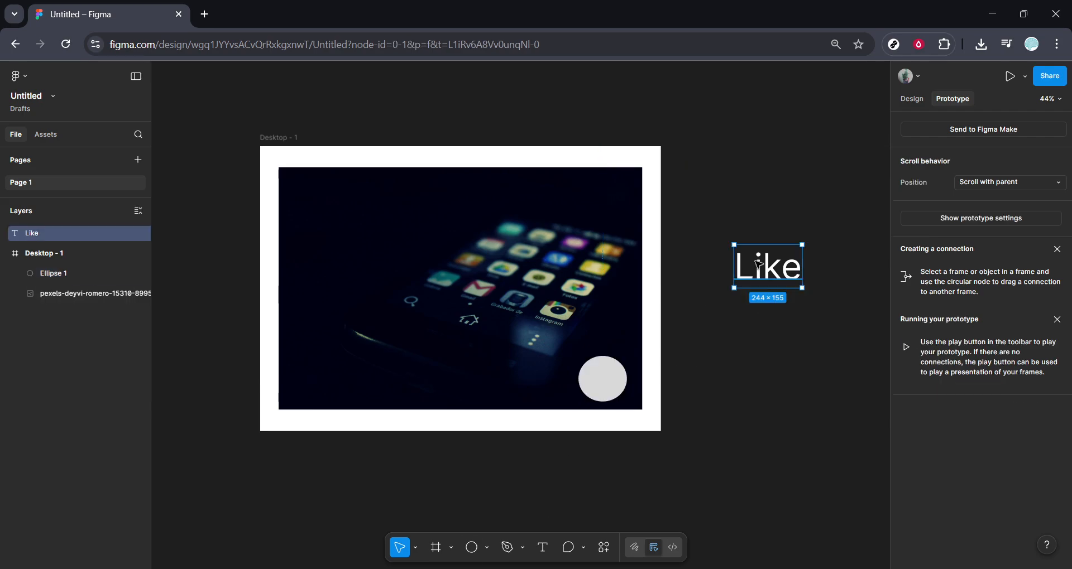
right_click(757, 267)
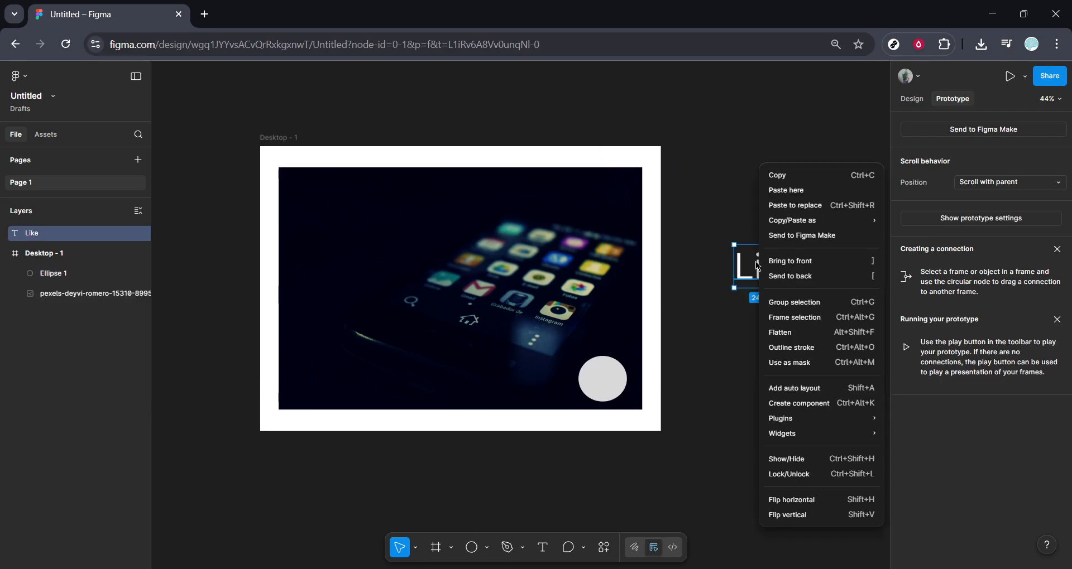
click(794, 389)
Connect the circle to the Like frame with an on-click interaction that uses Open overlay and the Centered position.
click(605, 382)
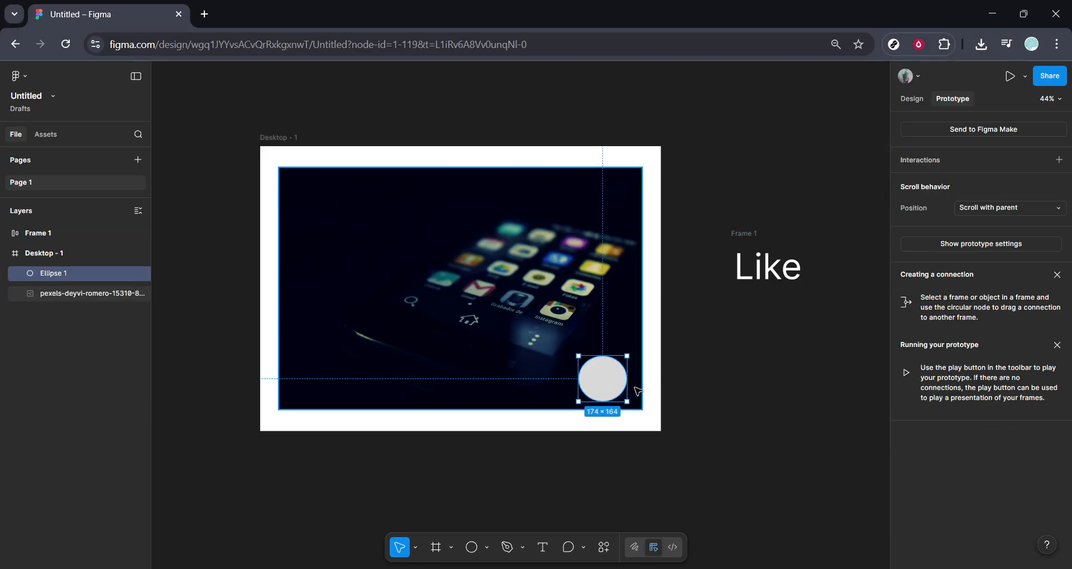
drag(627, 379, 748, 286)
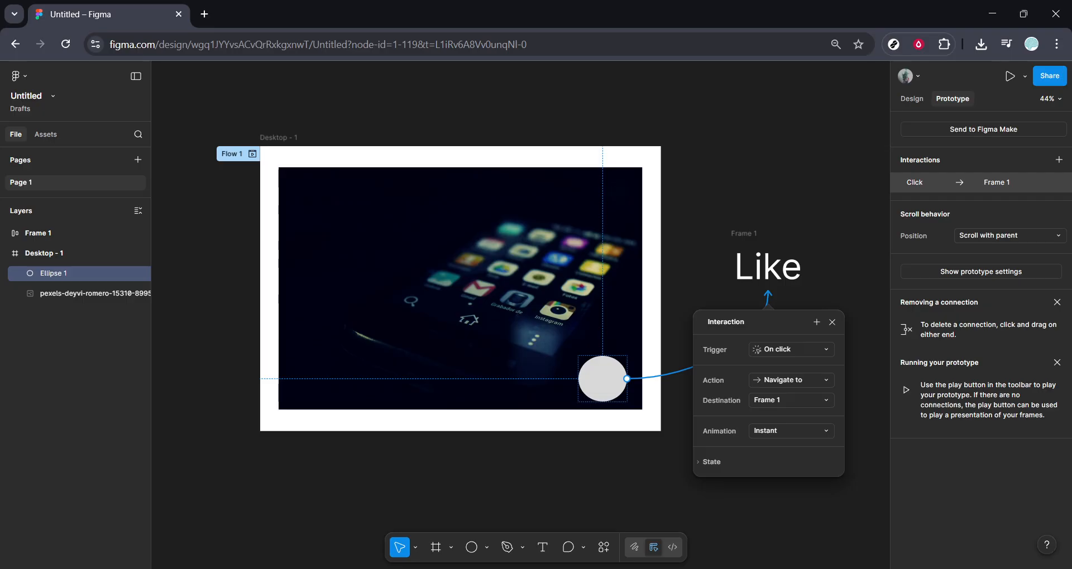
click(821, 385)
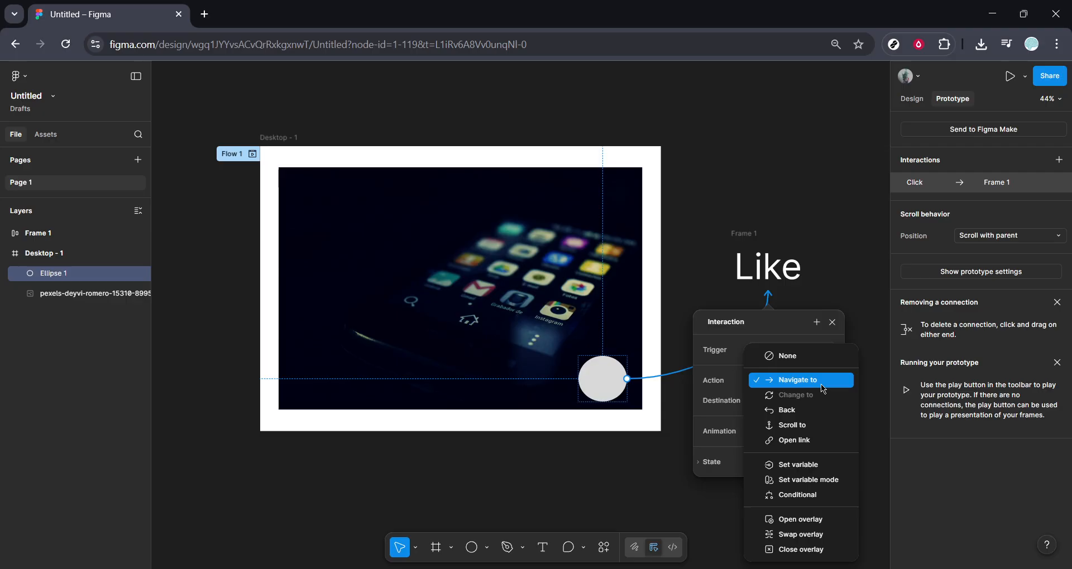
click(804, 521)
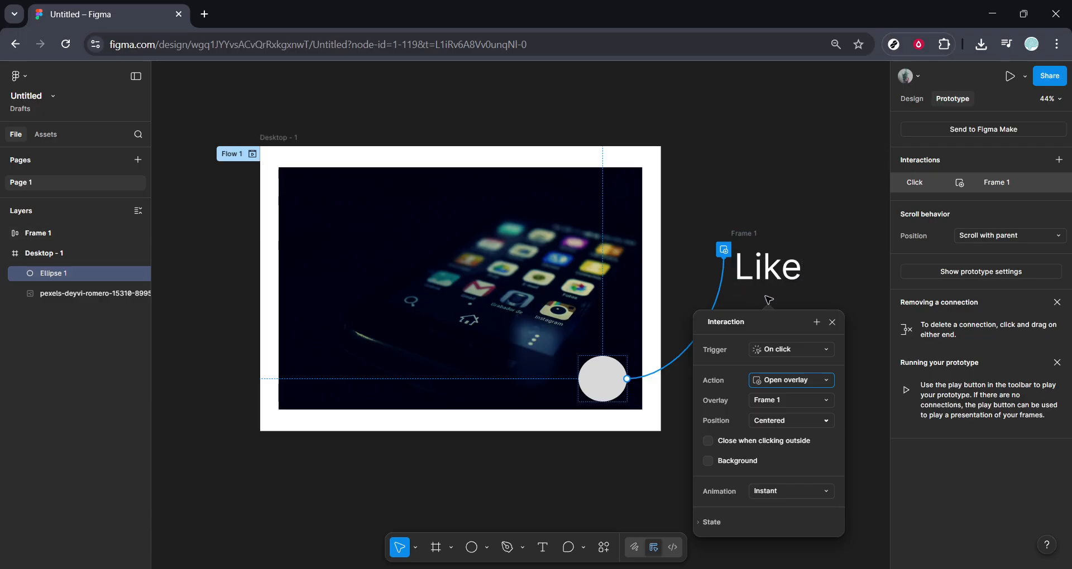
click(803, 423)
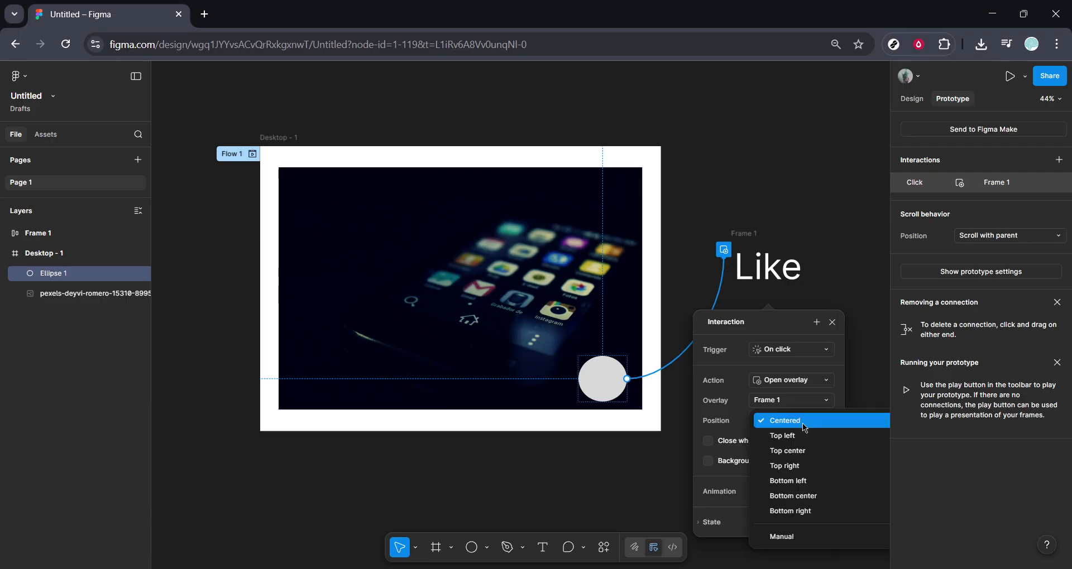
click(804, 422)
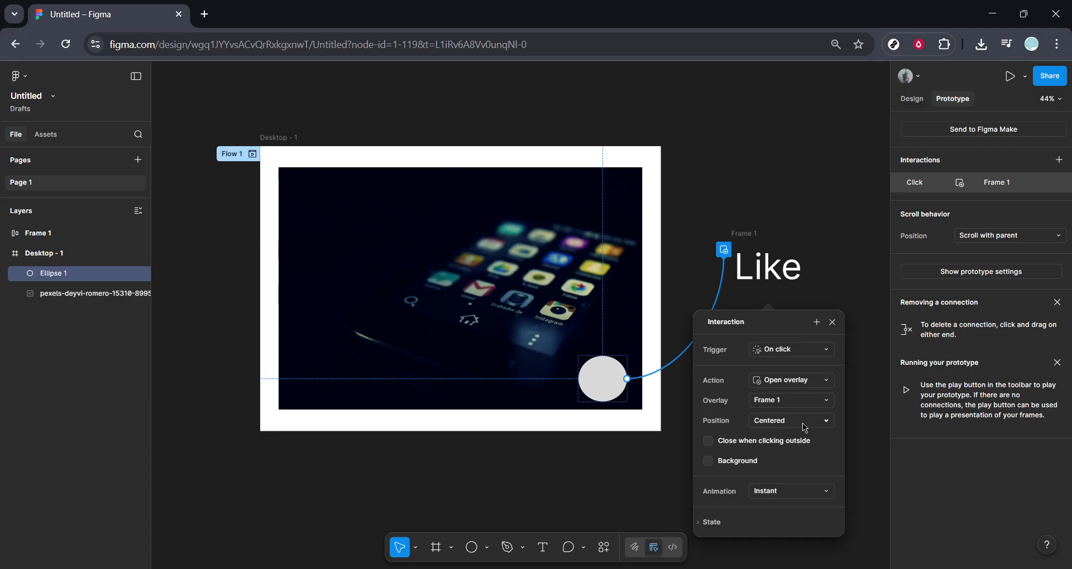
click(831, 323)
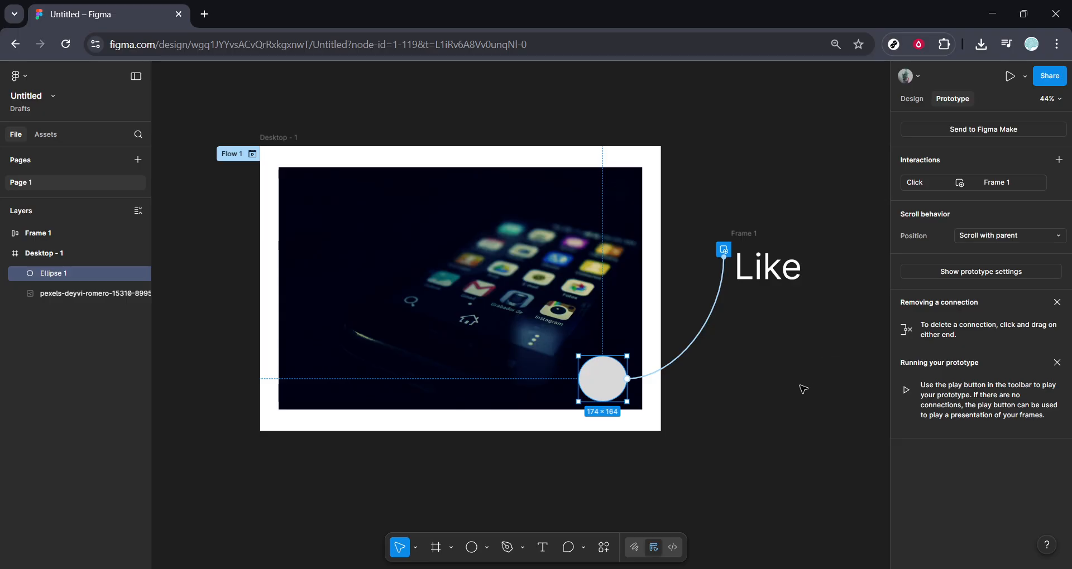
Run the prototype preview and test the circle's overlay interaction while scrolling the page.
click(1008, 78)
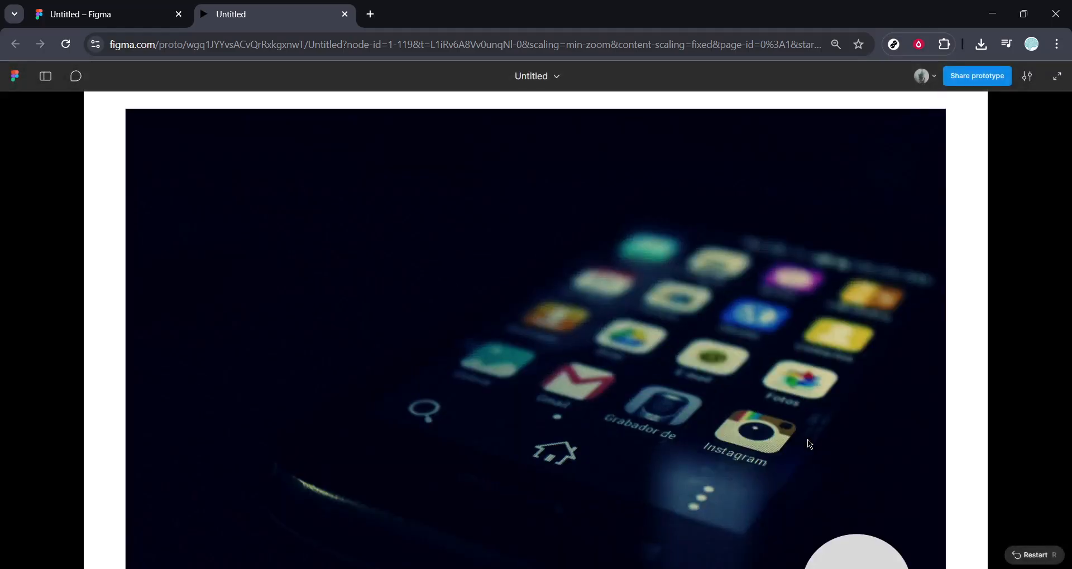
scroll(810, 444, down, 1)
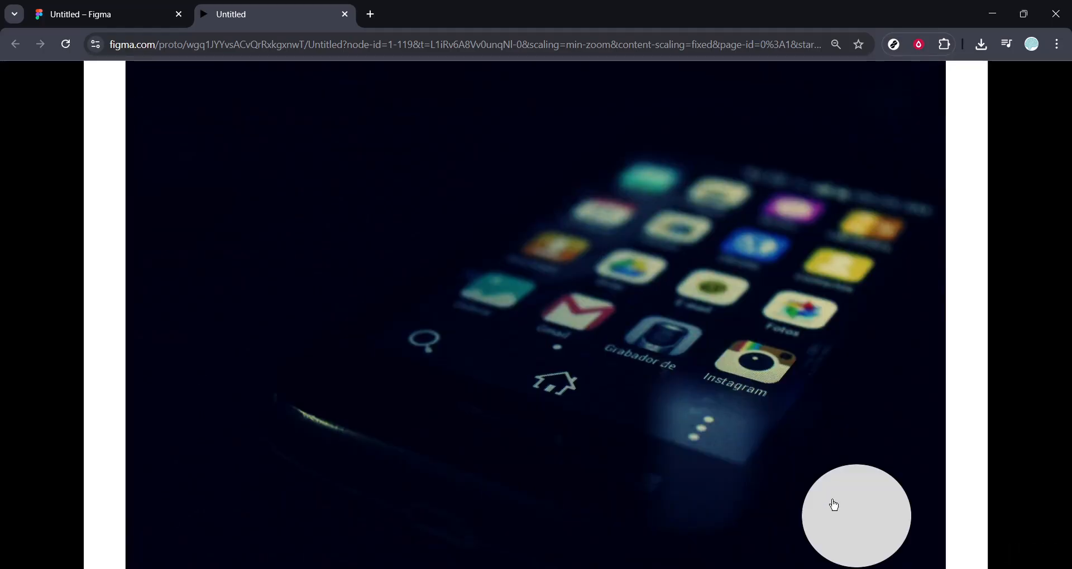
click(843, 529)
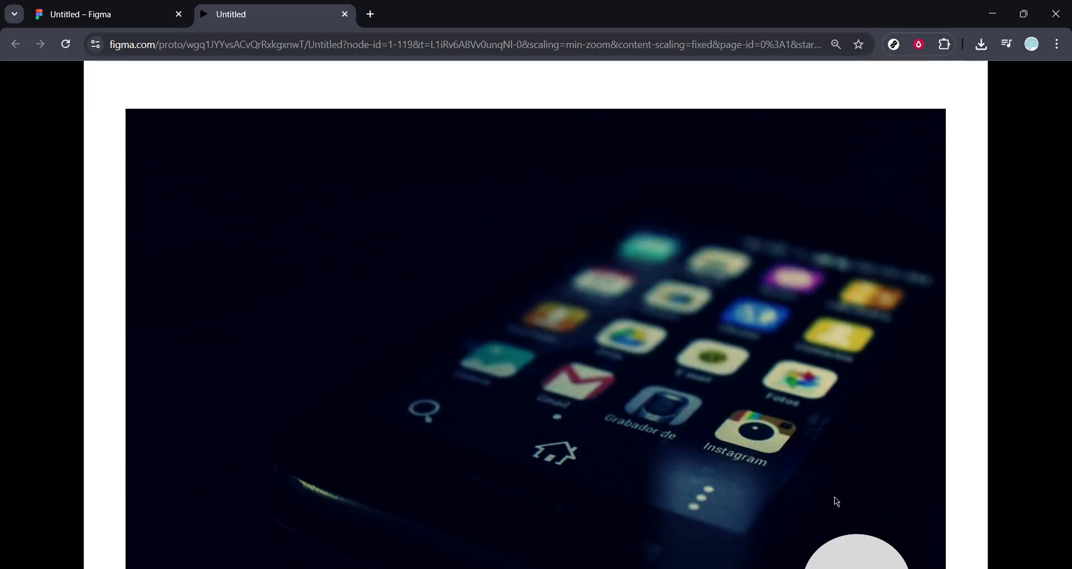
scroll(837, 503, down, 2)
click(855, 463)
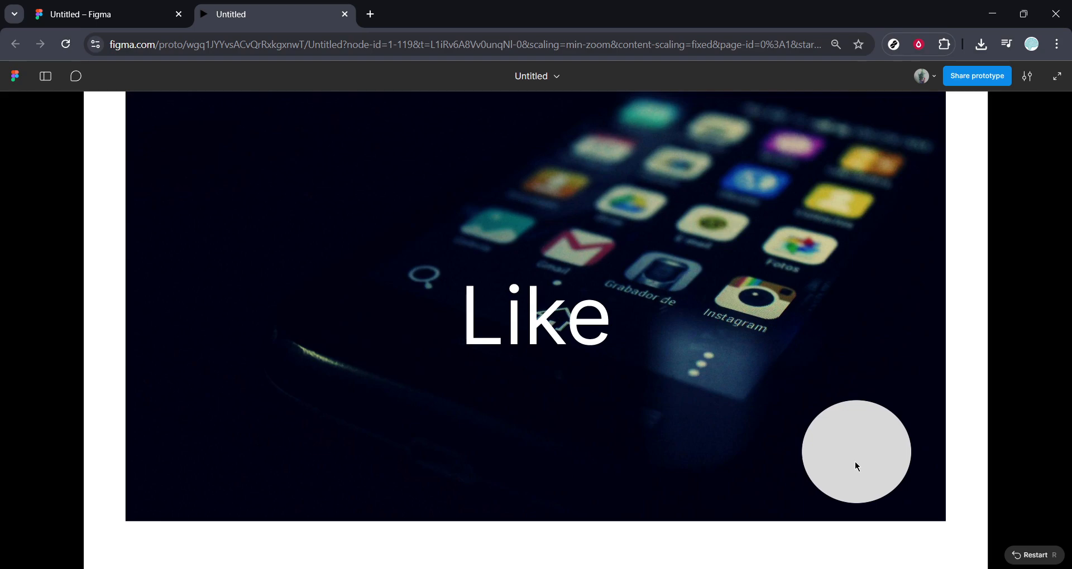
scroll(855, 463, up, 1)
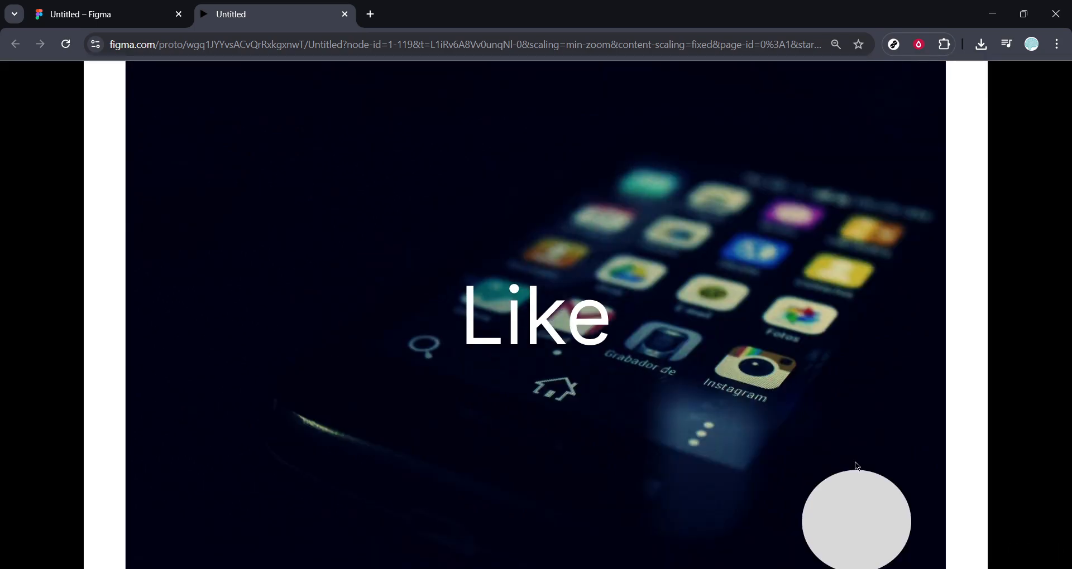
scroll(854, 462, up, 1)
scroll(854, 462, down, 2)
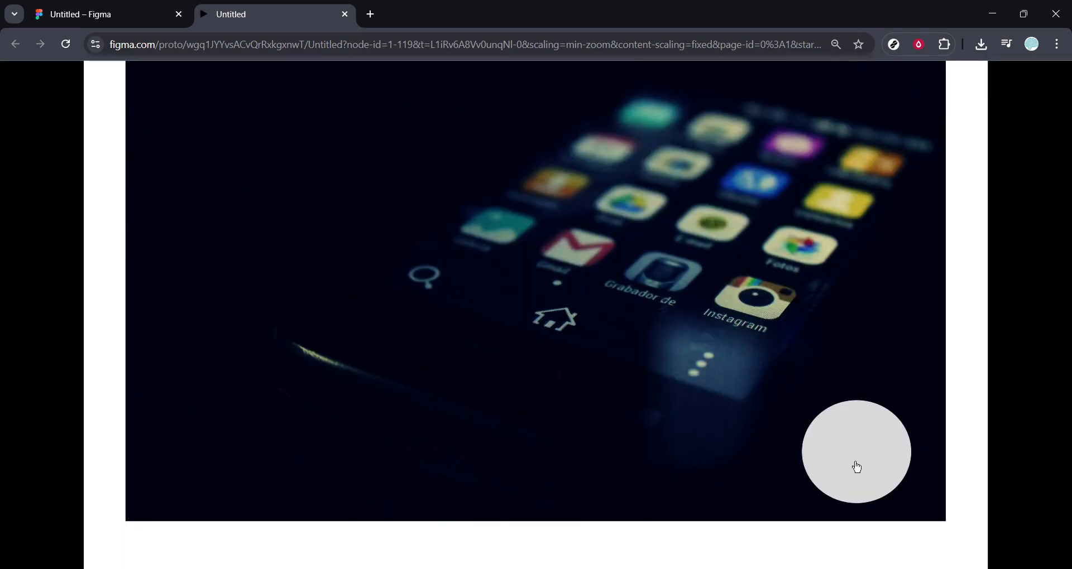
mouse_move(855, 463)
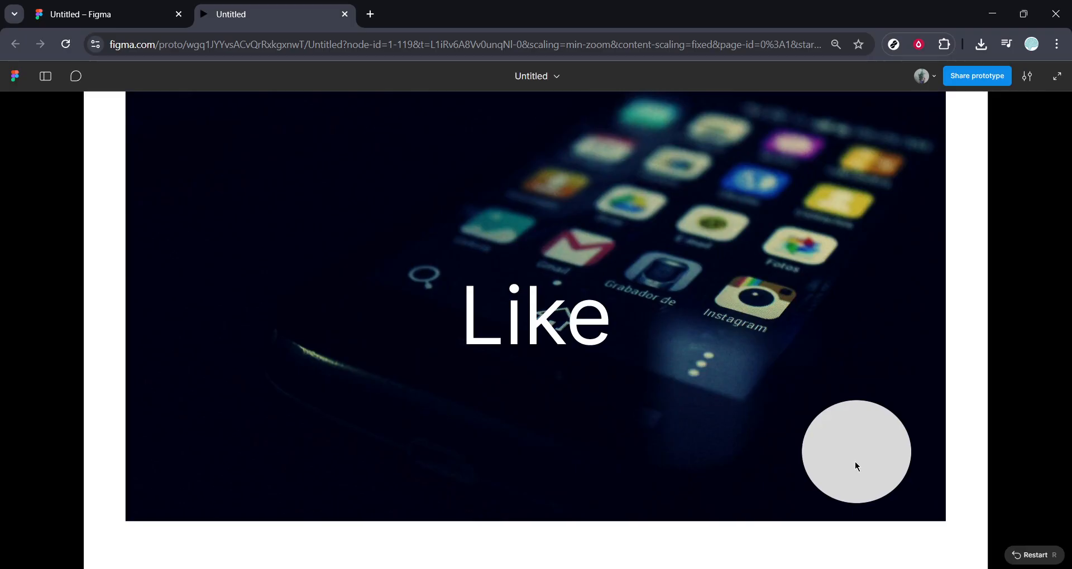